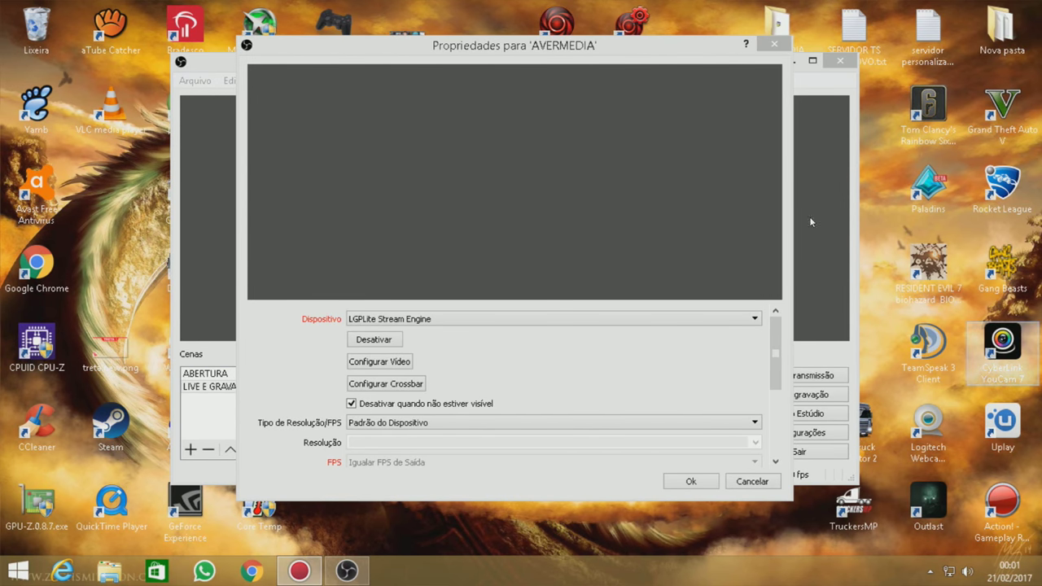
Examine which capture devices are offered in the AVERMEDIA source's properties, and close the properties without changing the device.
drag(529, 47, 600, 57)
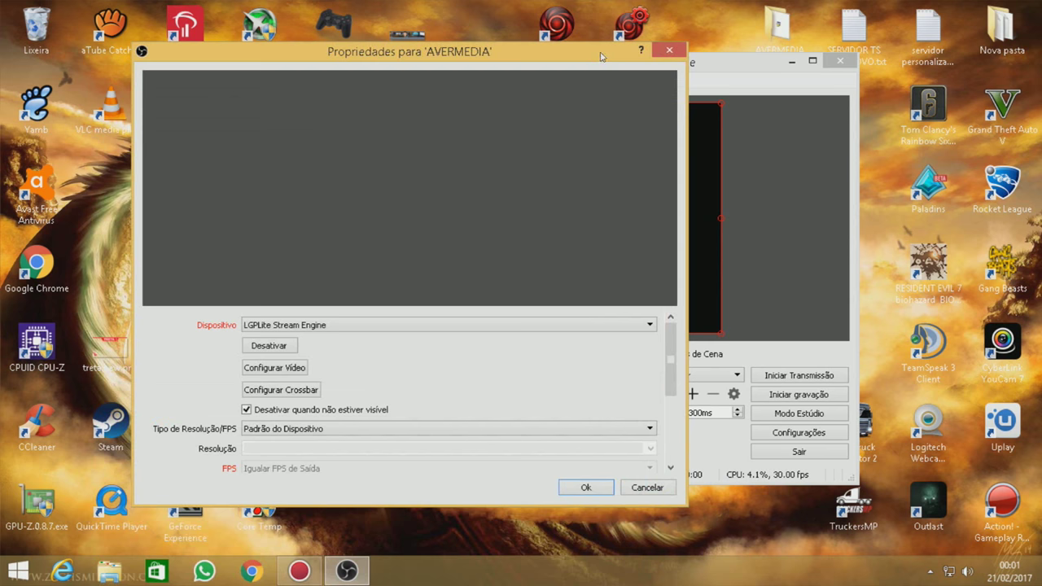
click(310, 326)
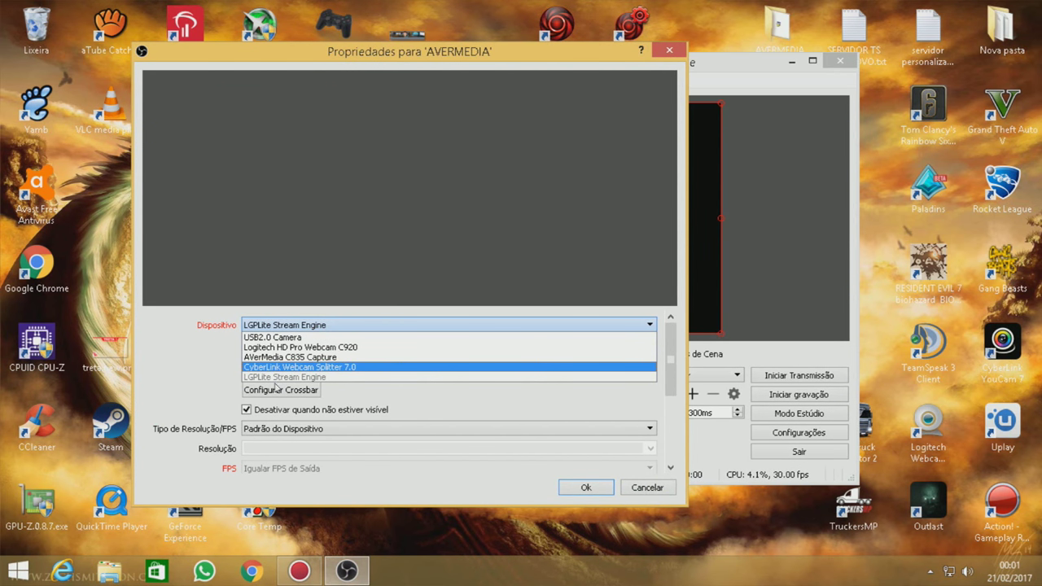
click(667, 50)
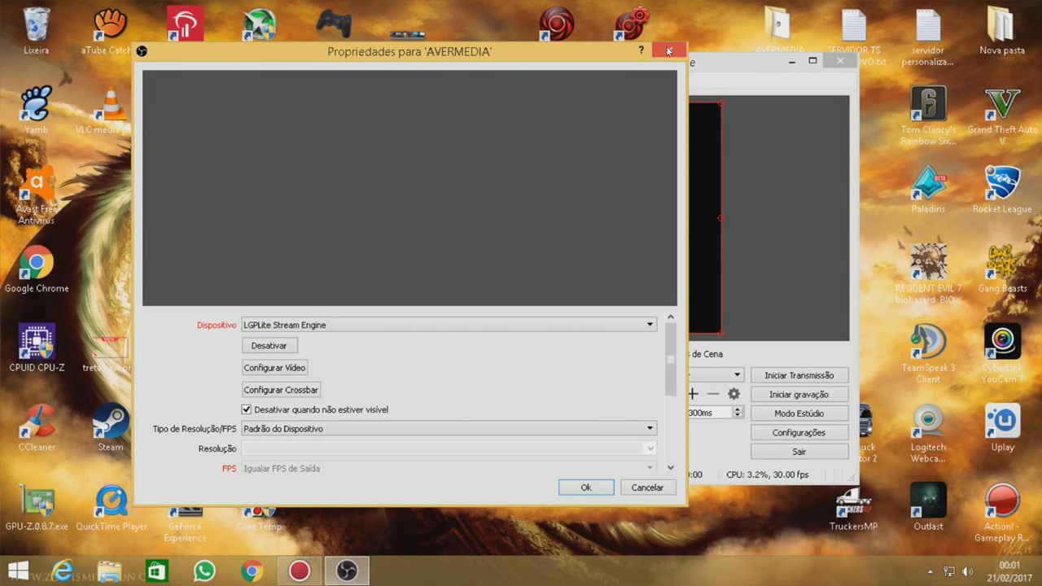
click(665, 50)
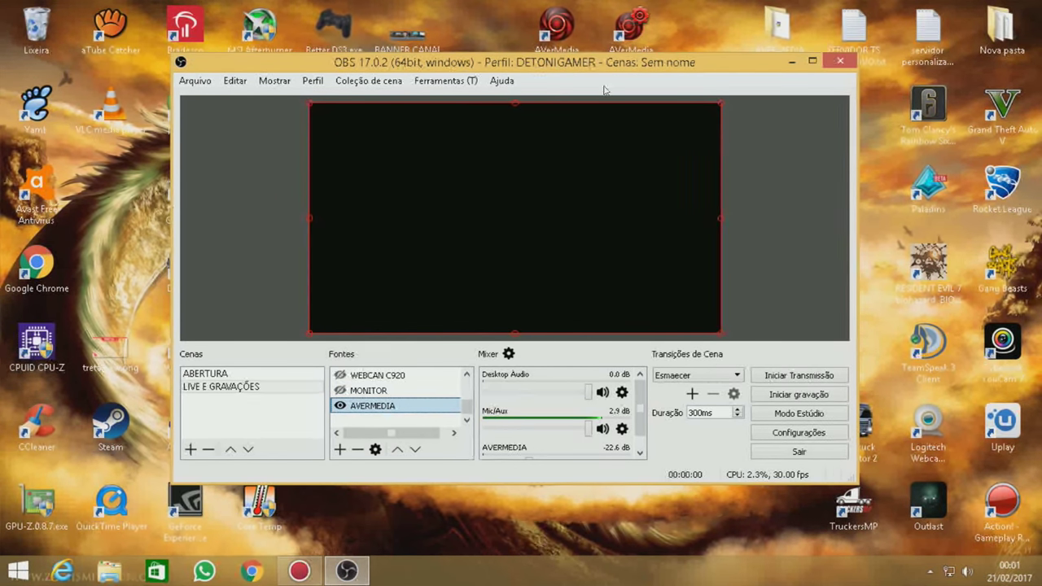
Open AVerMedia Stream Engine from the desktop, check its Enable Stream Engine option, and close it.
drag(620, 66, 596, 143)
click(554, 29)
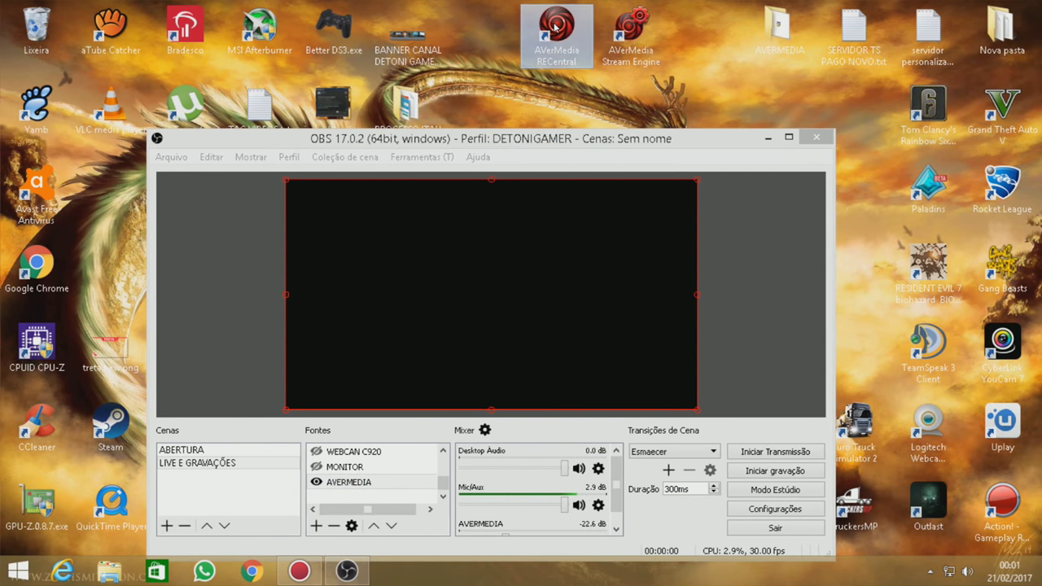
click(632, 29)
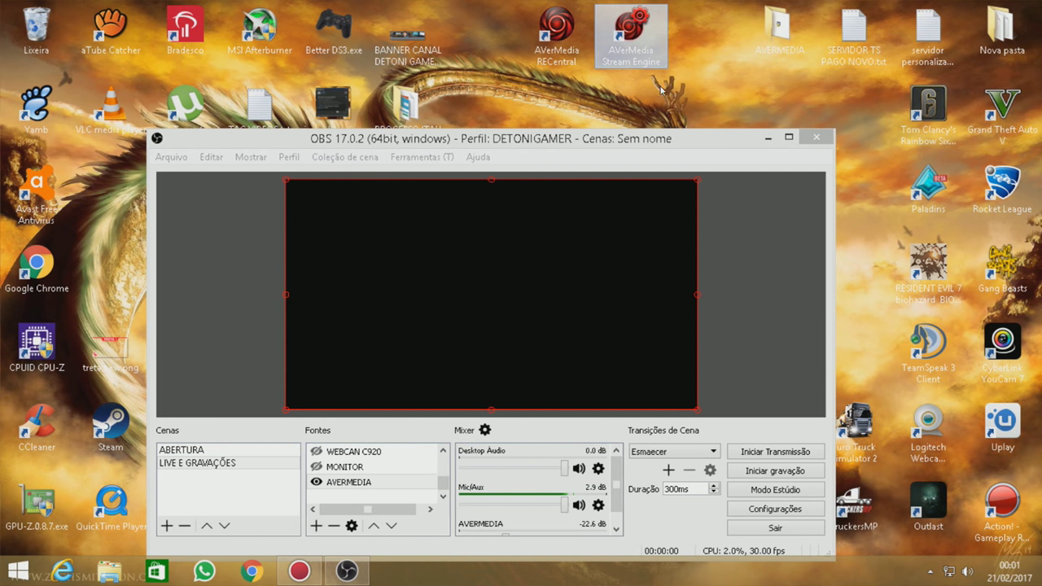
double_click(635, 26)
double_click(631, 28)
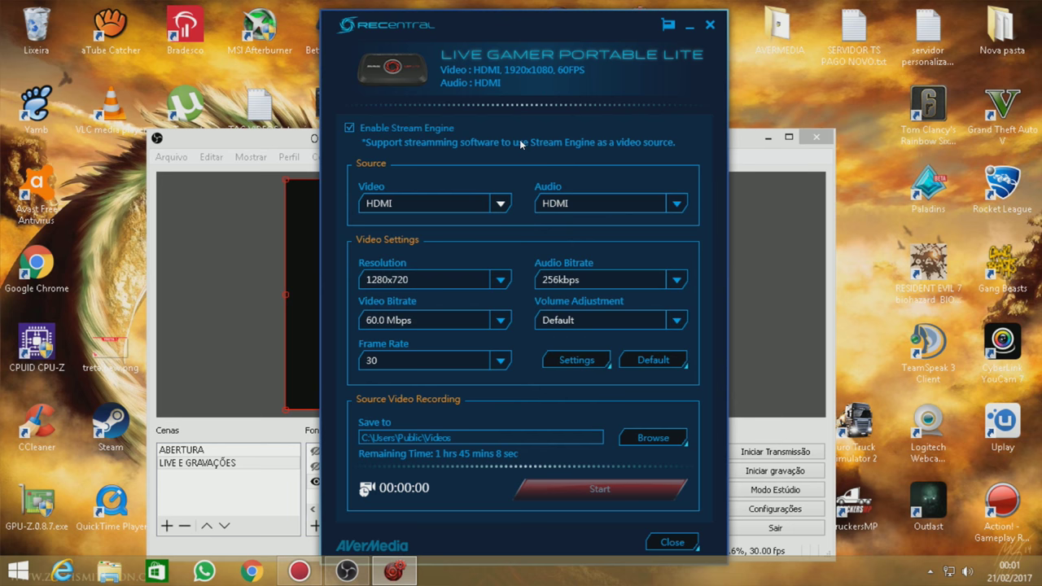
click(350, 129)
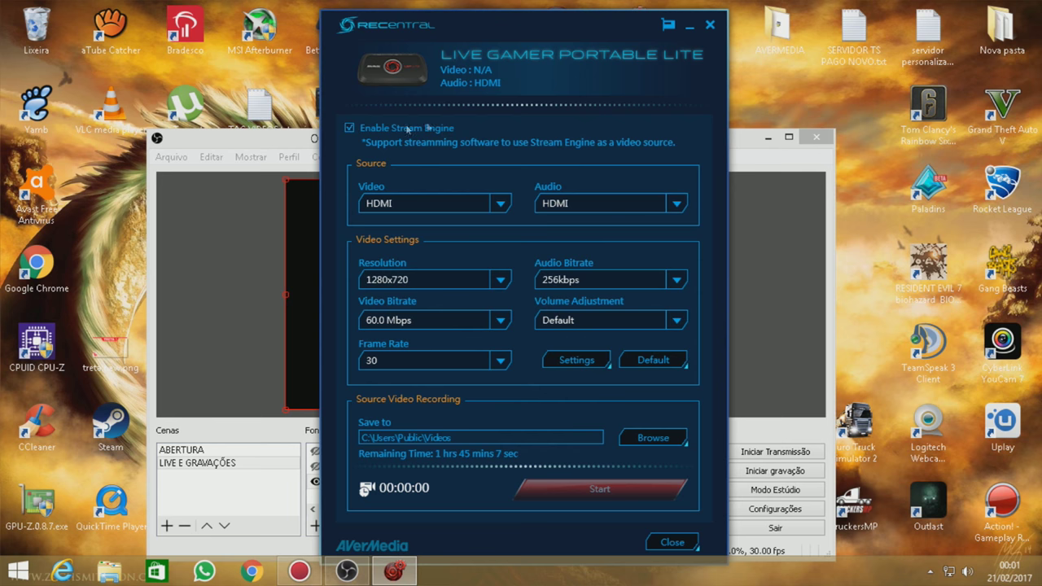
click(709, 25)
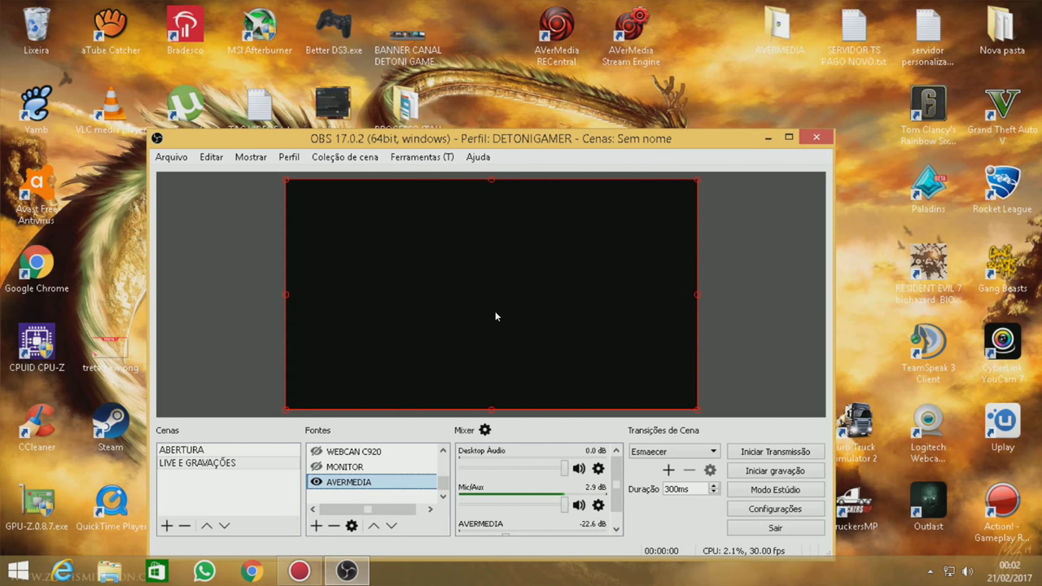
Check the AVERMEDIA source's device list for LGPLite Stream Engine again, discard the properties, and close OBS.
right_click(332, 486)
click(363, 474)
click(371, 377)
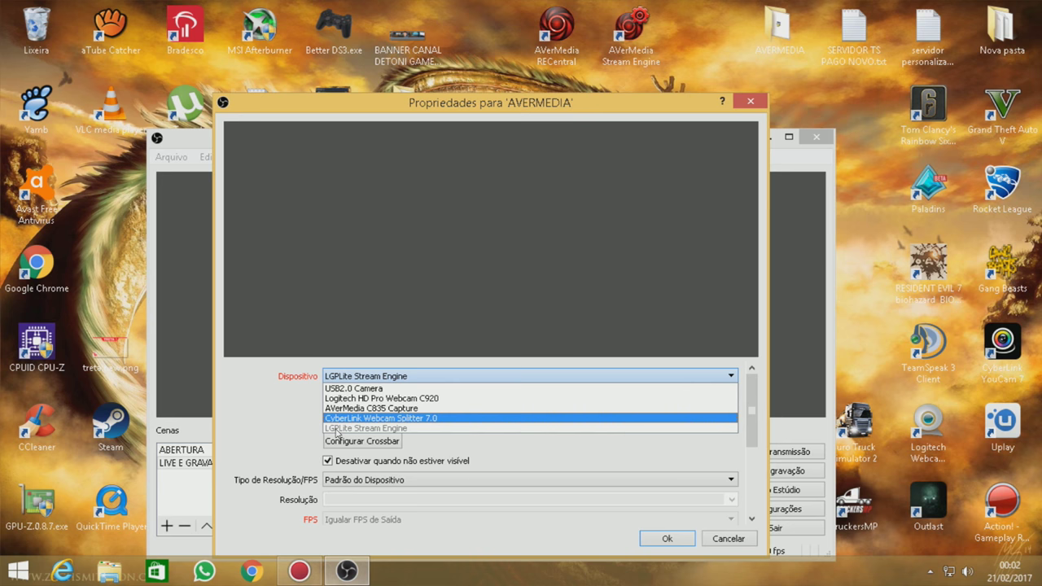
click(306, 432)
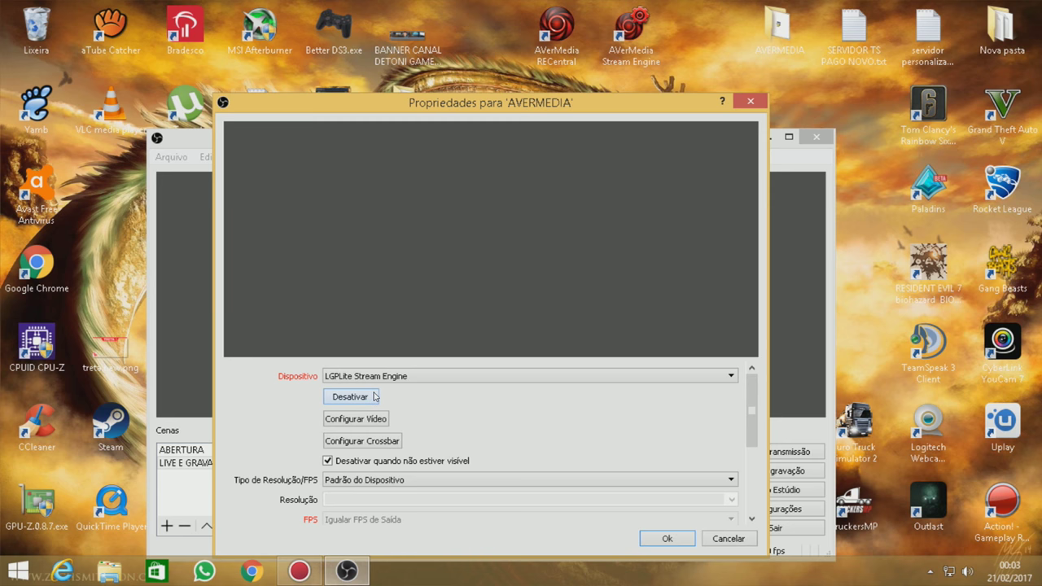
click(417, 376)
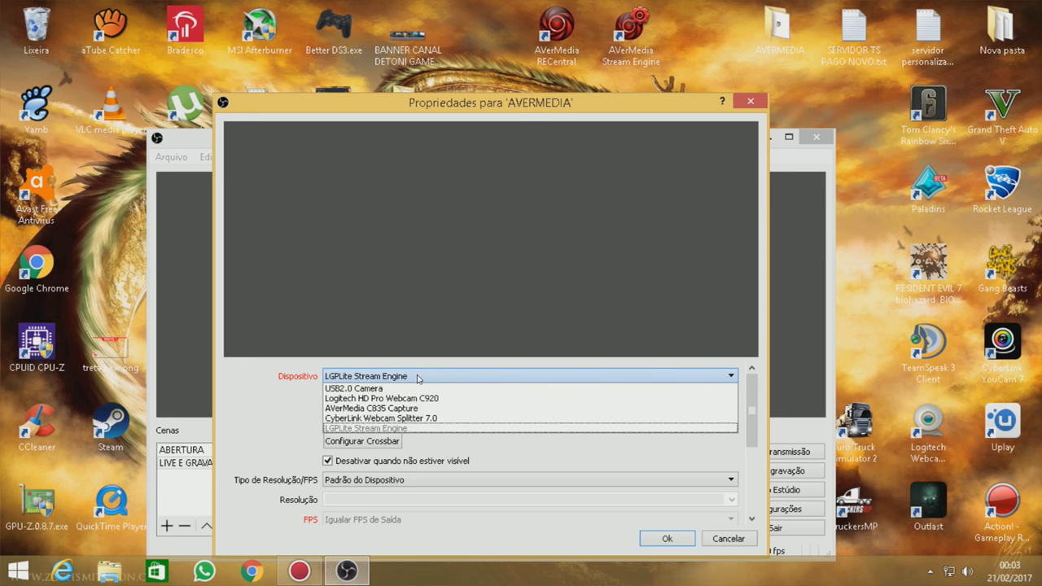
click(419, 375)
click(757, 103)
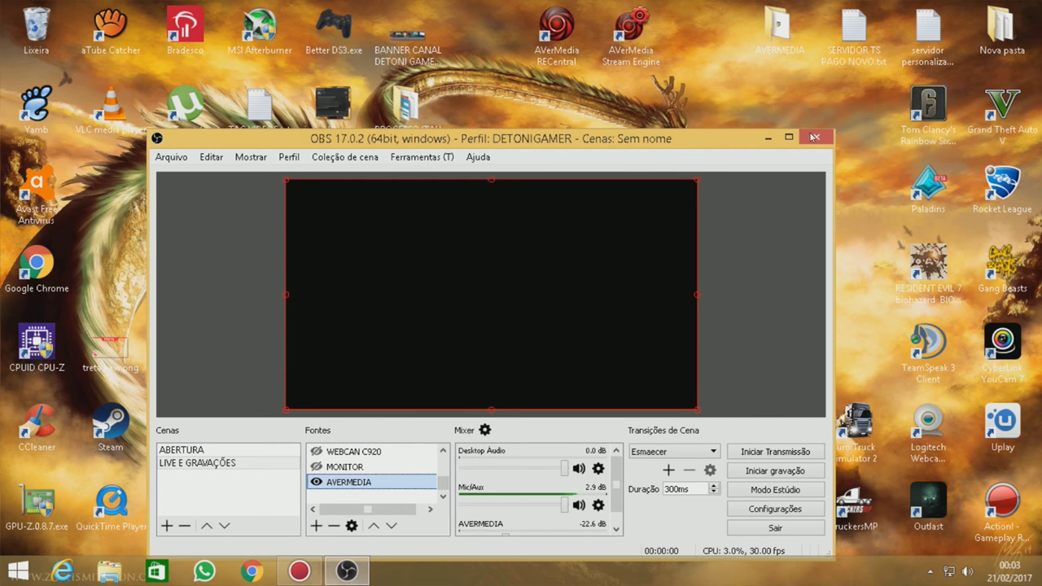
click(817, 137)
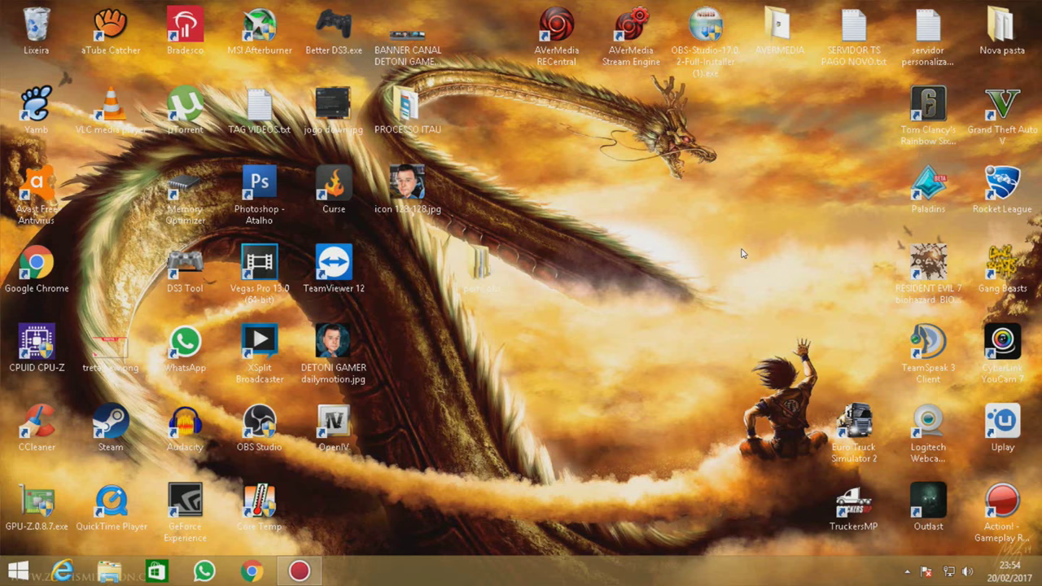
End the Google Crash Handler and Google Crash Handler (32 bits) processes in Task Manager, and close it.
right_click(453, 572)
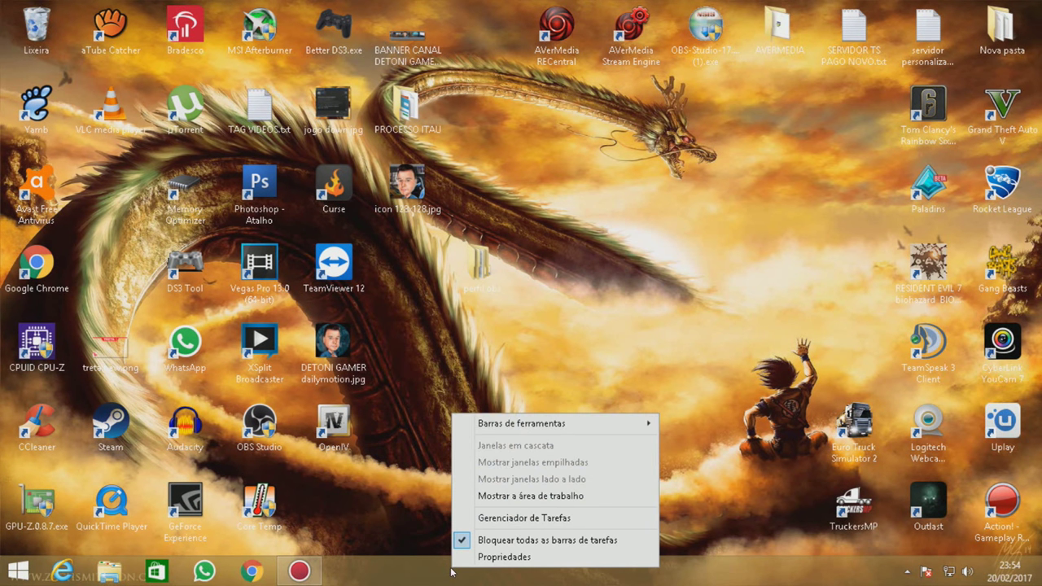
click(523, 519)
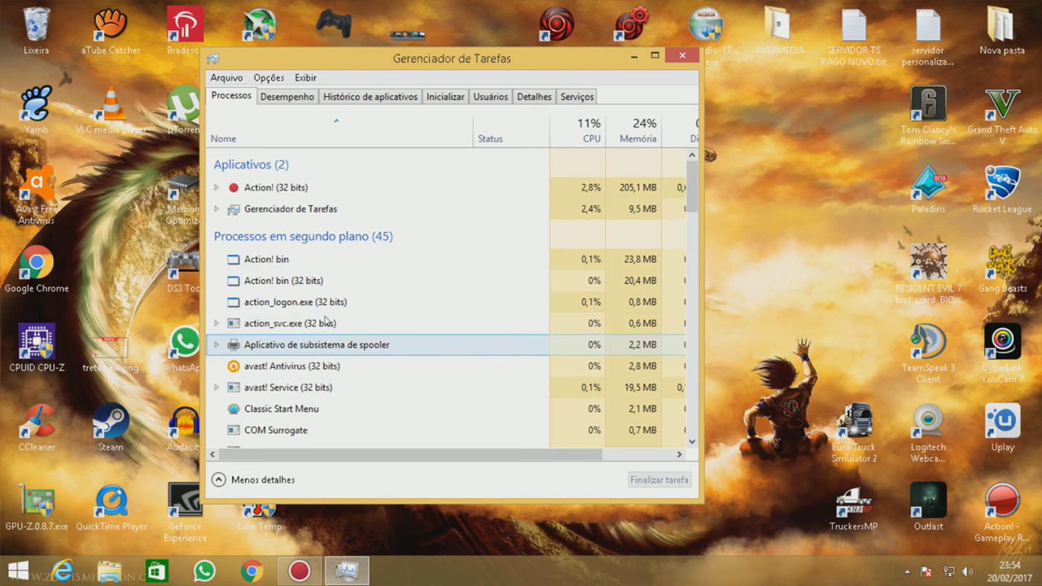
scroll(329, 303, down, 2)
scroll(329, 303, down, 5)
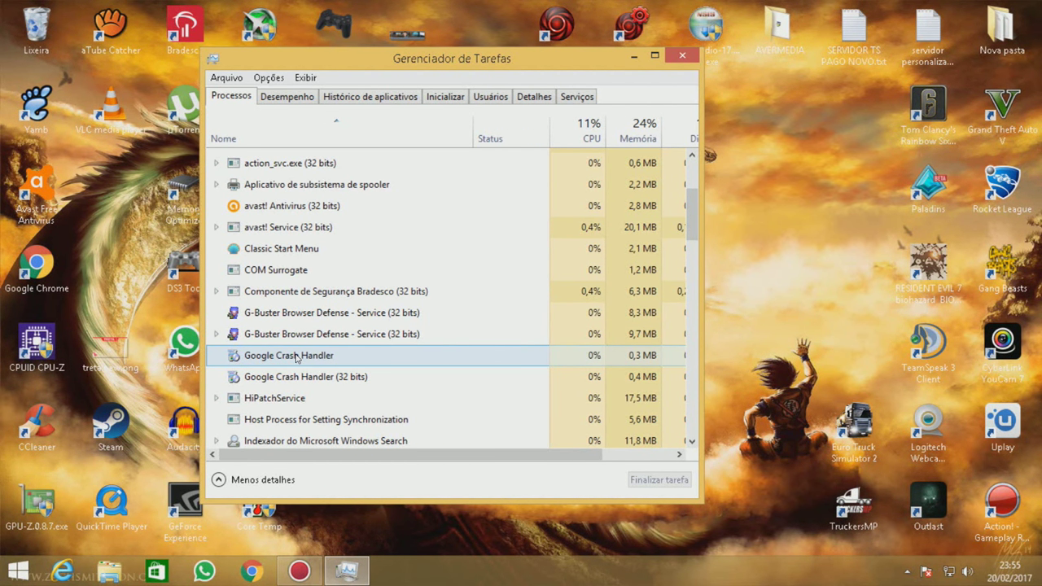
click(297, 356)
click(297, 377)
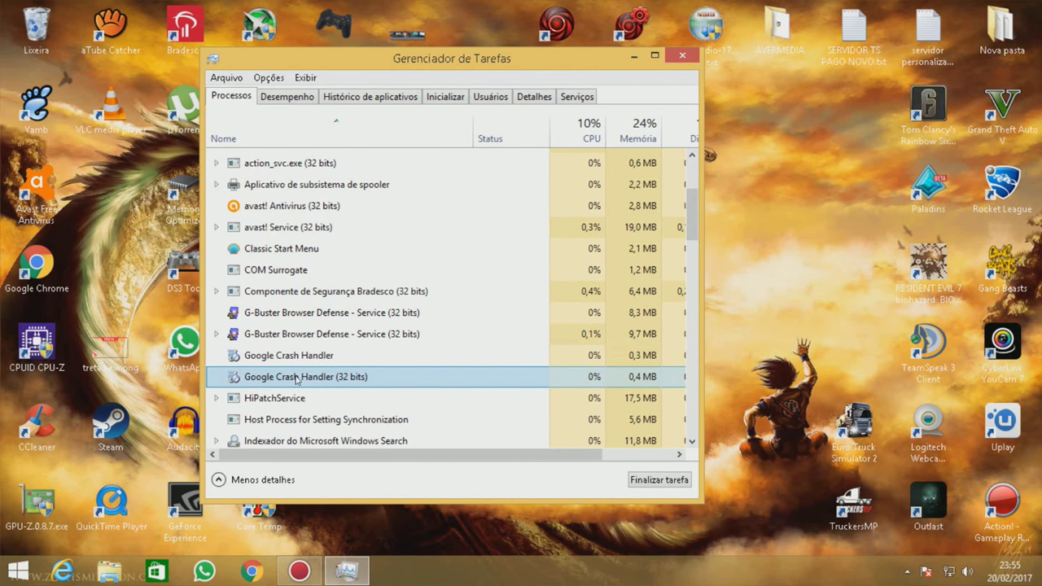
right_click(293, 355)
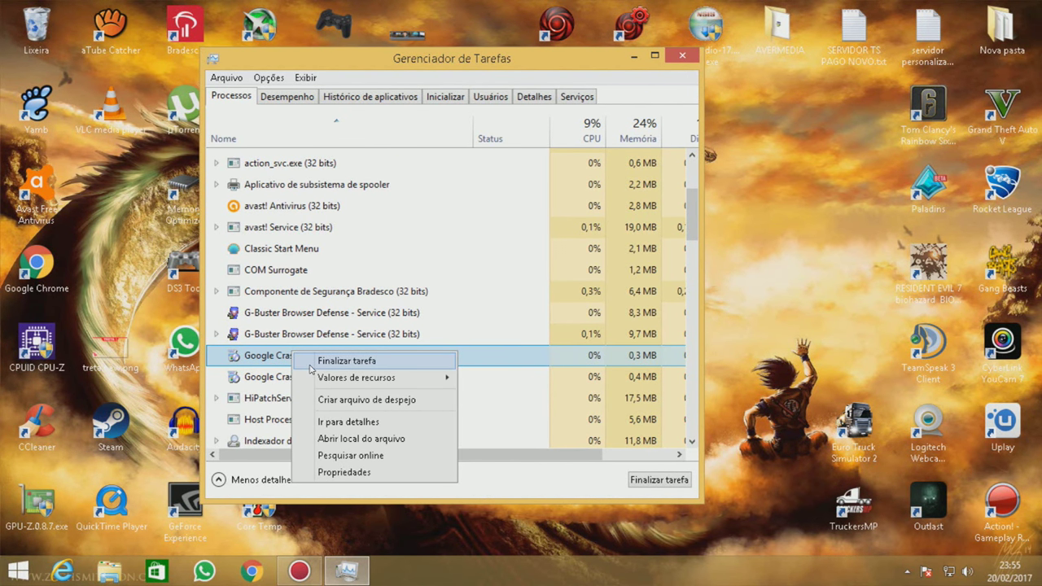
click(309, 365)
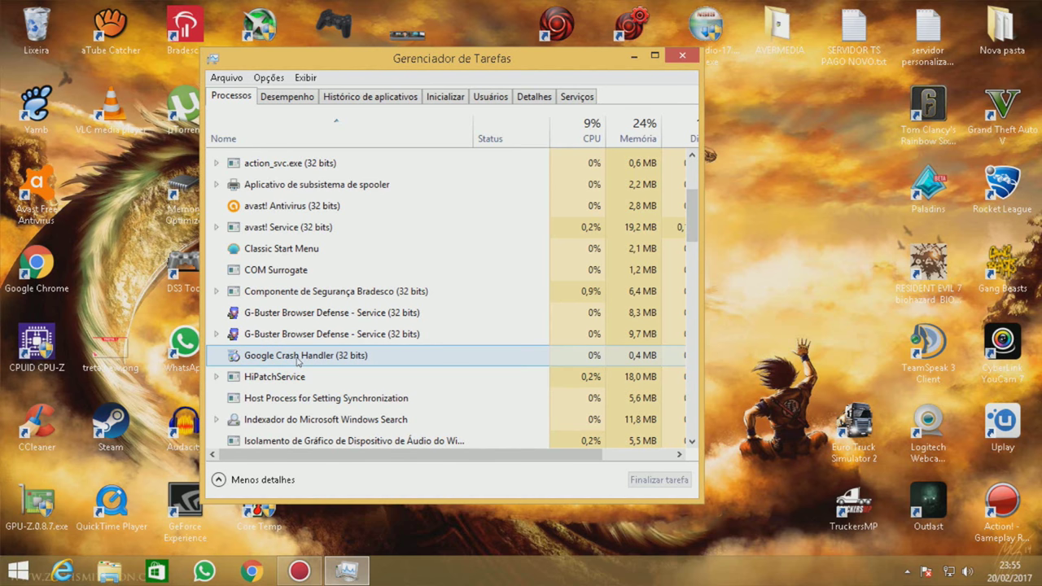
right_click(303, 361)
click(318, 366)
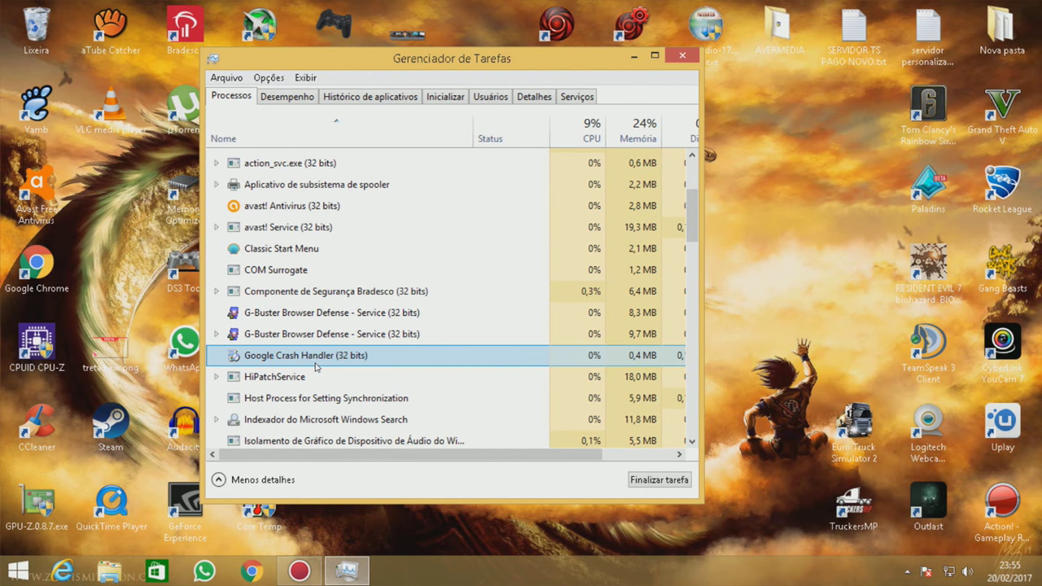
click(682, 57)
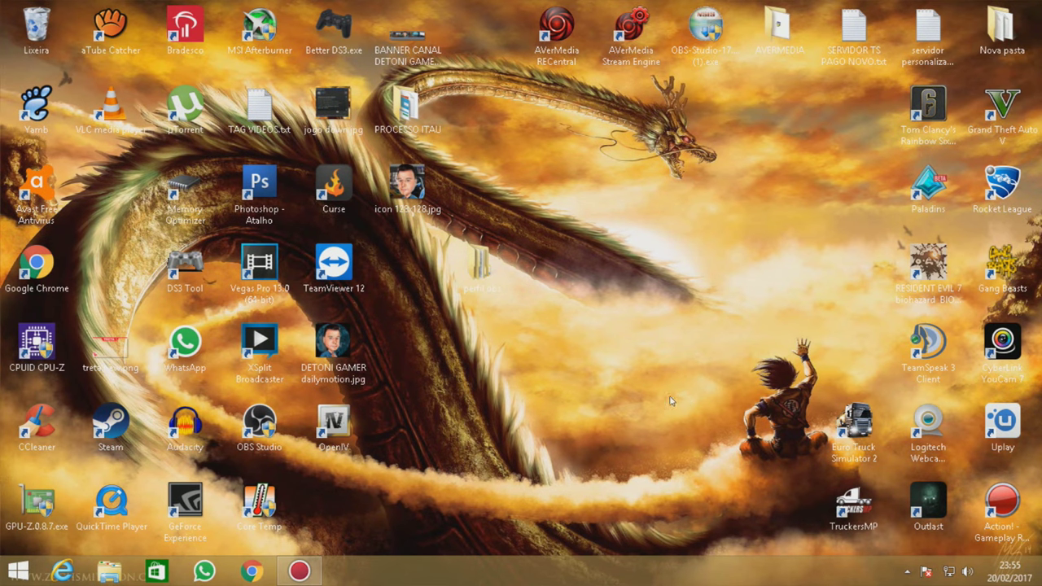
Launch OBS Studio, allow it to make changes, and select the AVERMEDIA source in the LIVE E GRAVAÇÕES scene.
double_click(258, 418)
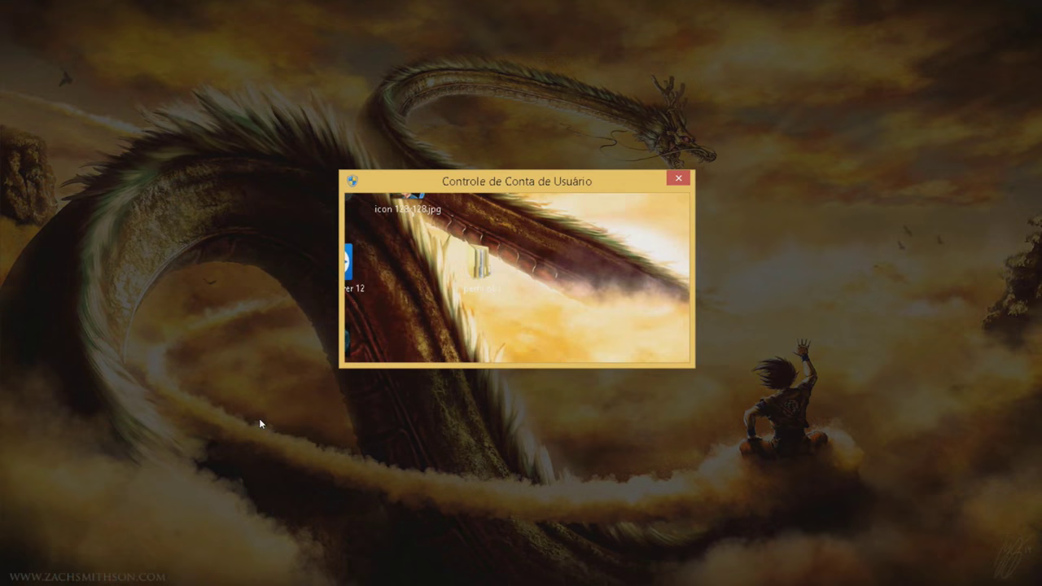
click(600, 316)
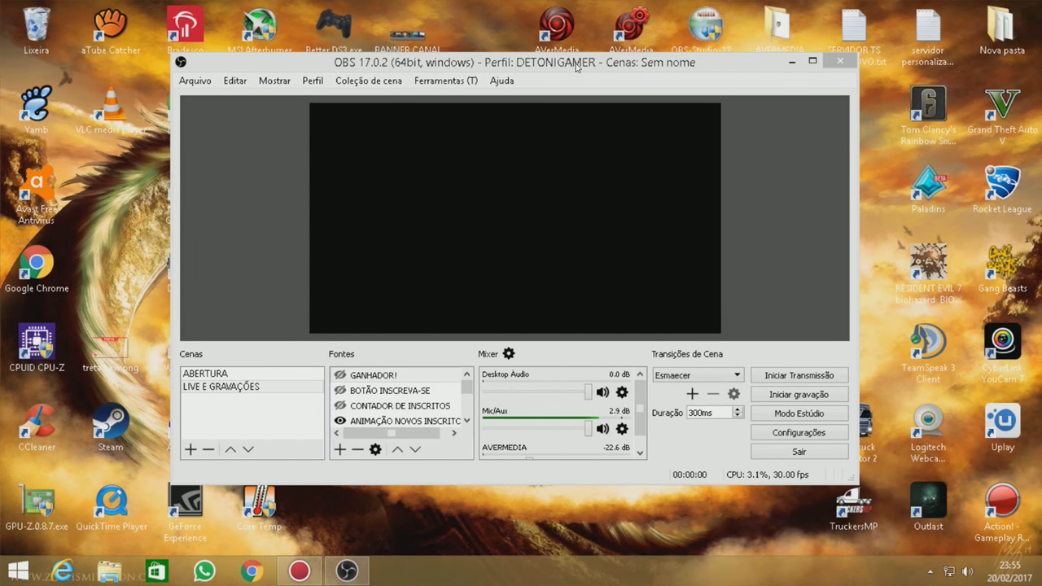
click(230, 387)
scroll(383, 407, down, 2)
click(383, 407)
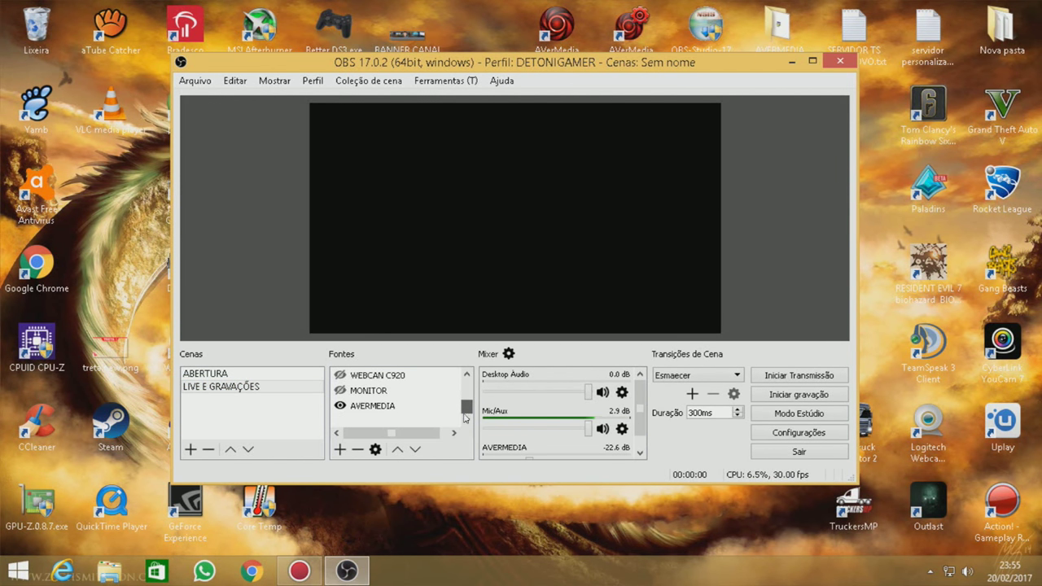
Inspect the available devices in the AVERMEDIA source's properties, cancel the dialog, and close OBS.
right_click(360, 407)
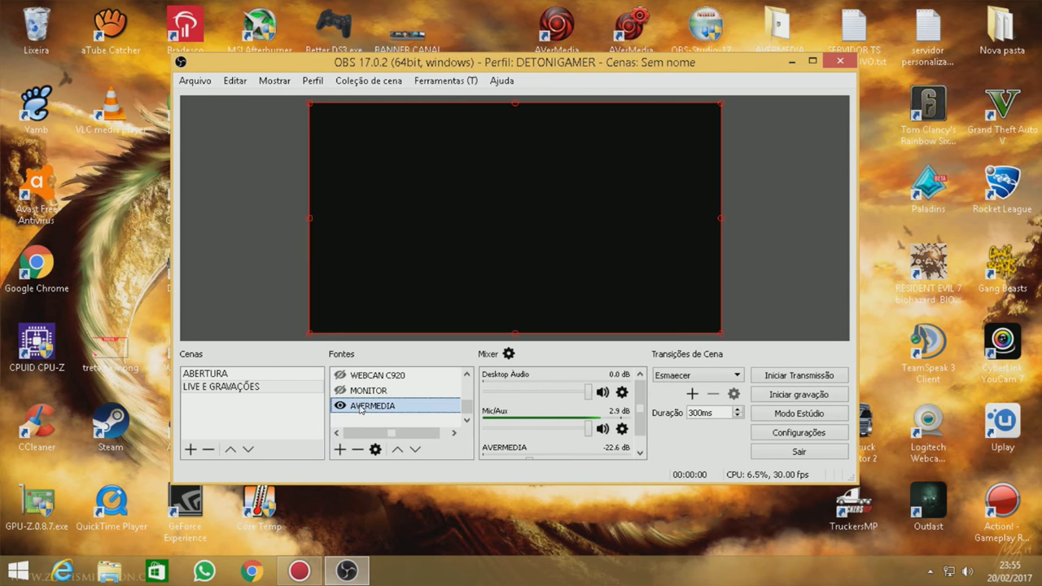
click(398, 399)
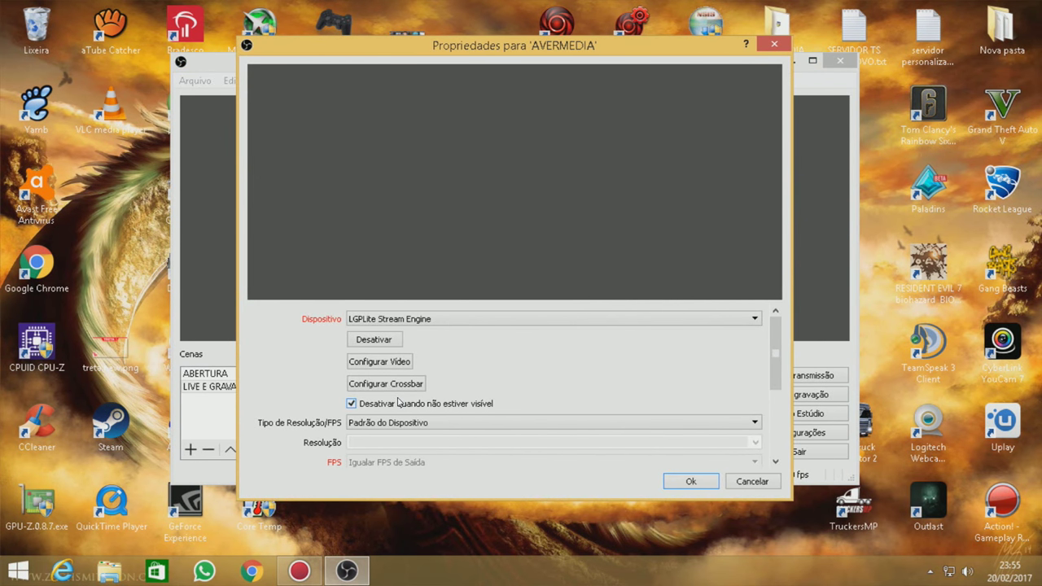
click(407, 321)
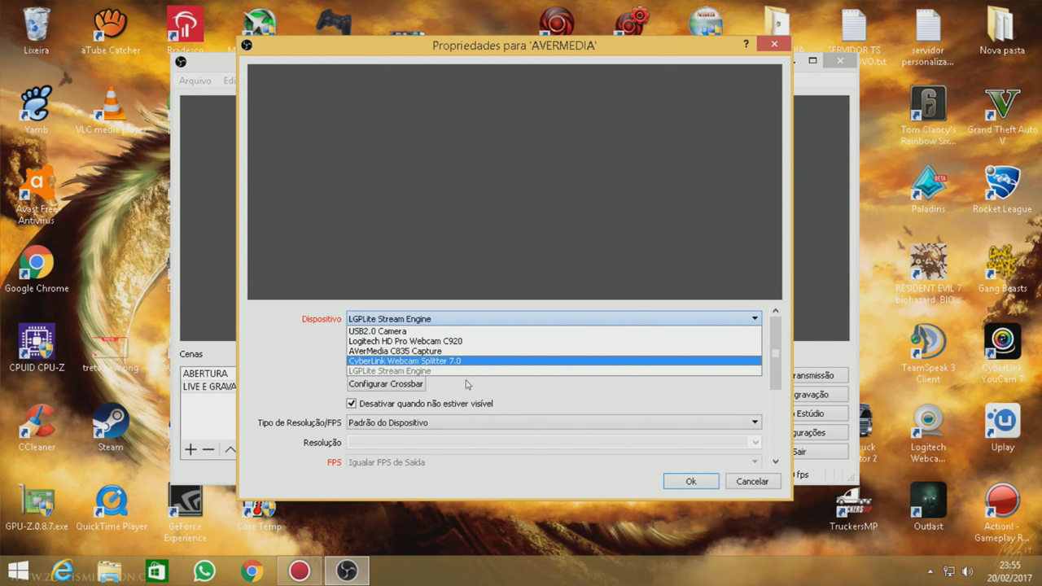
click(545, 390)
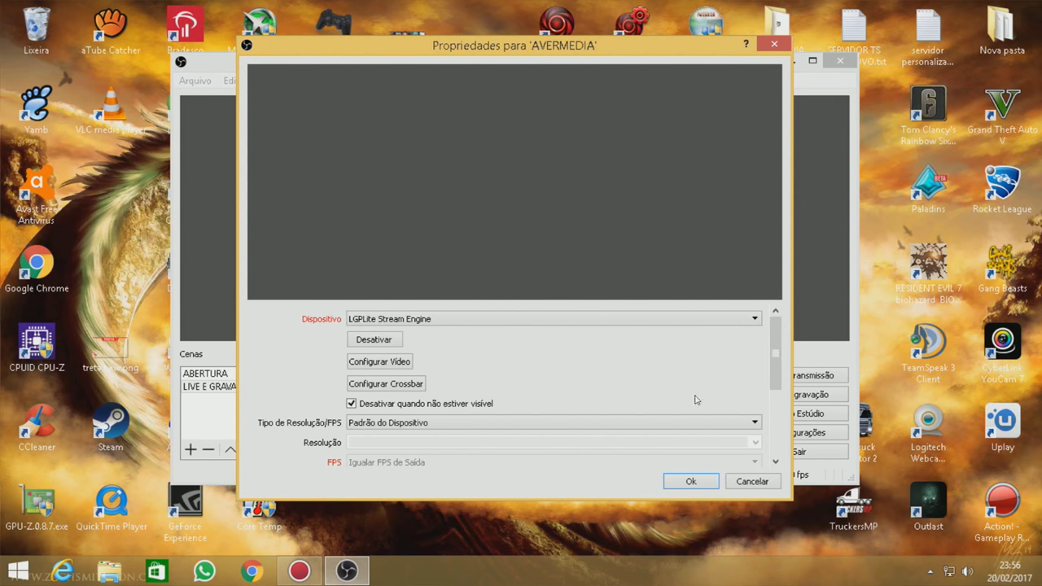
click(748, 481)
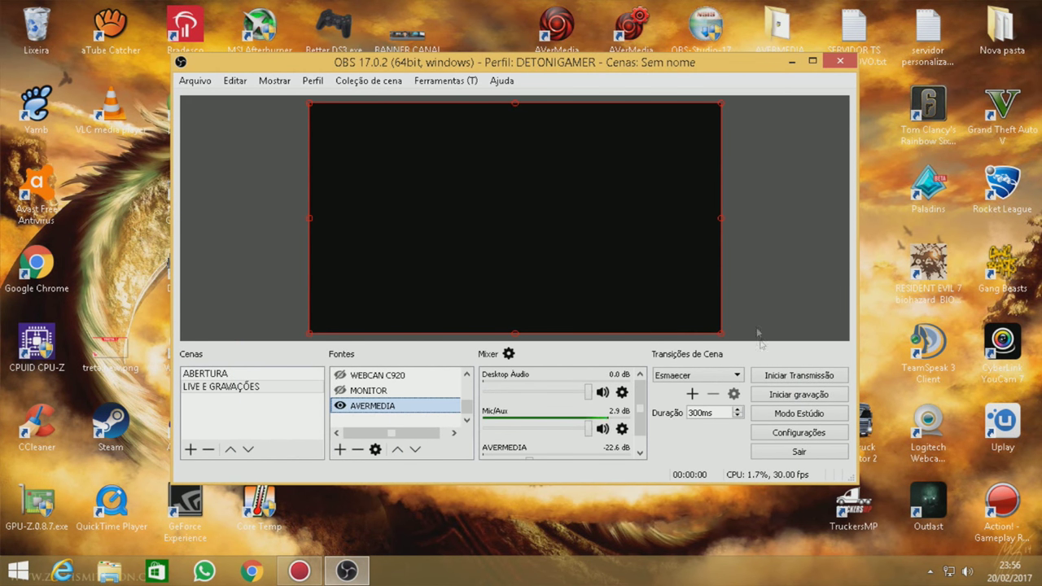
click(840, 60)
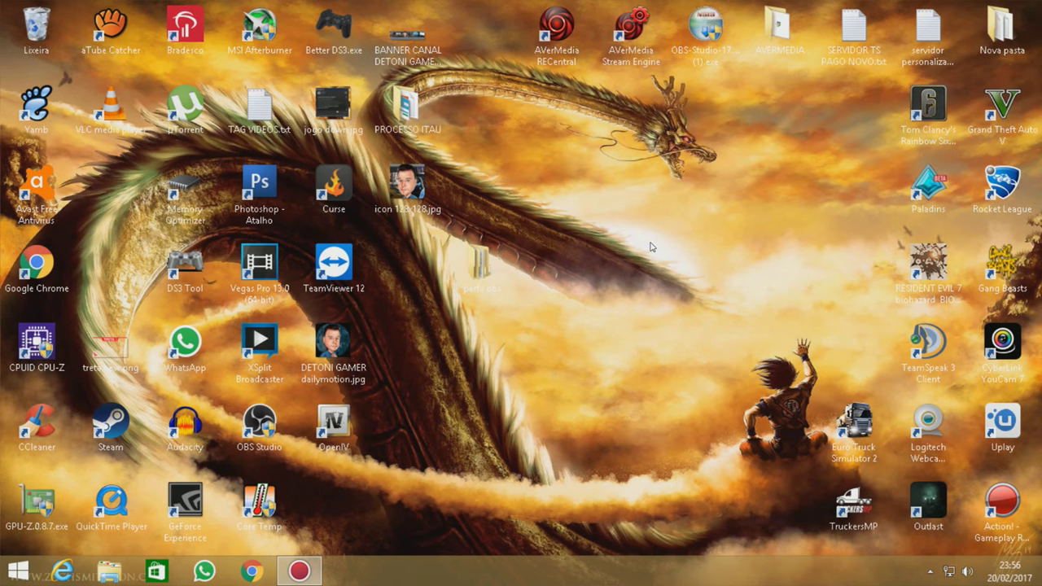
Move the OBS-Studio-17.0.2-Full-Installer file to an open area of the desktop and run it with administrator permission.
click(259, 424)
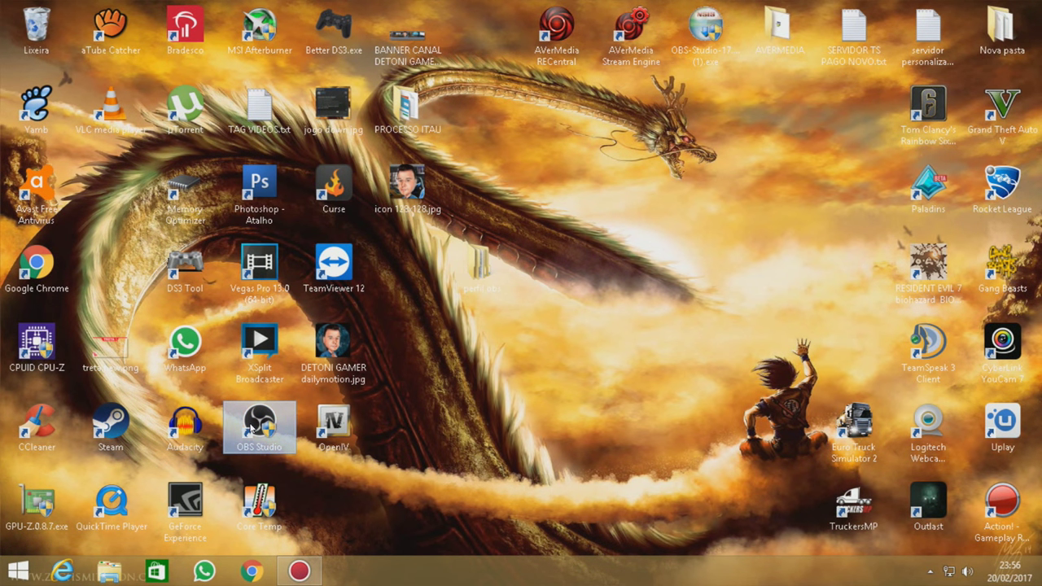
drag(713, 36, 539, 229)
drag(556, 184, 542, 348)
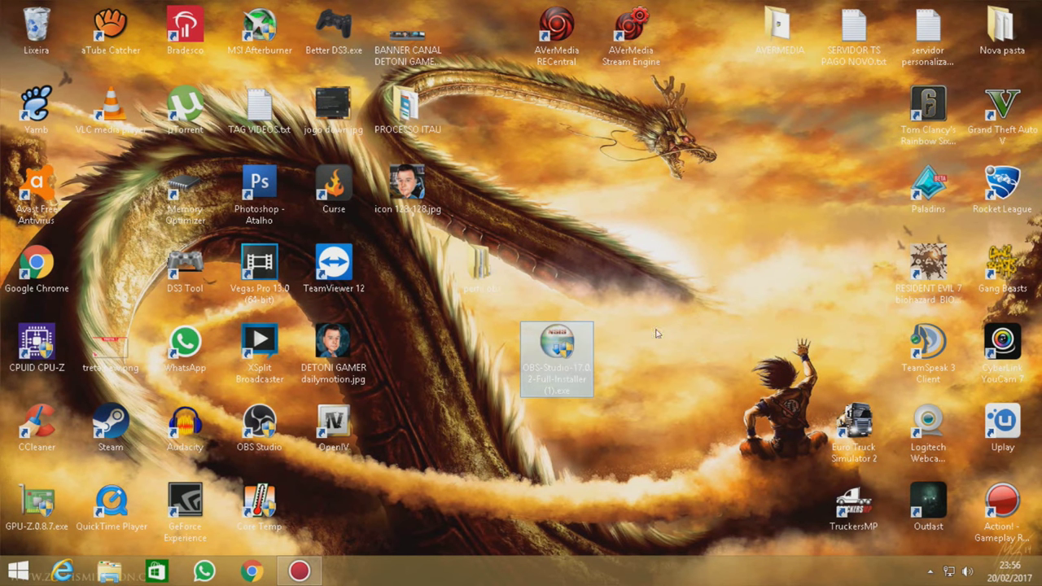
double_click(557, 344)
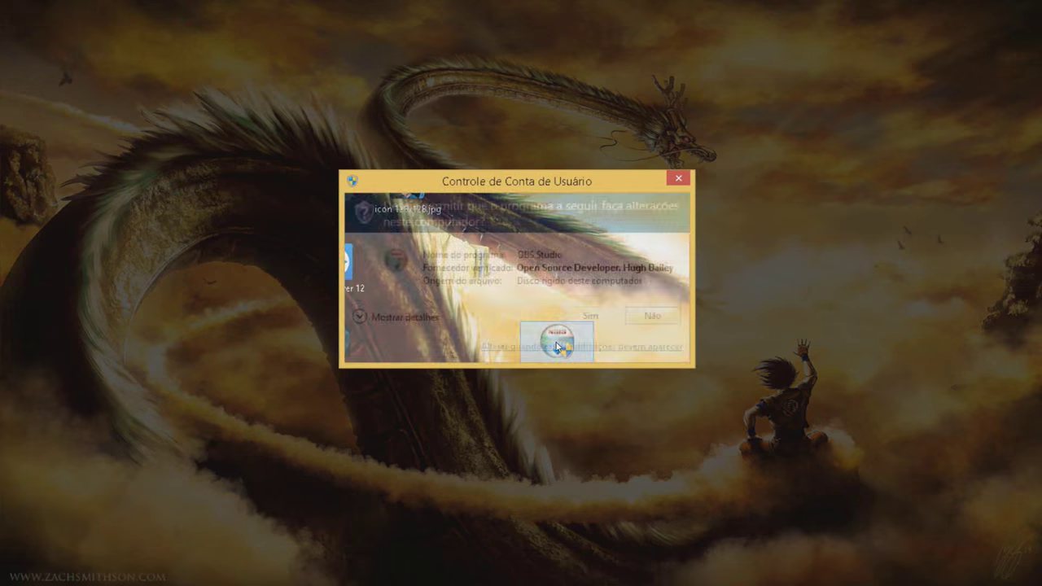
click(583, 314)
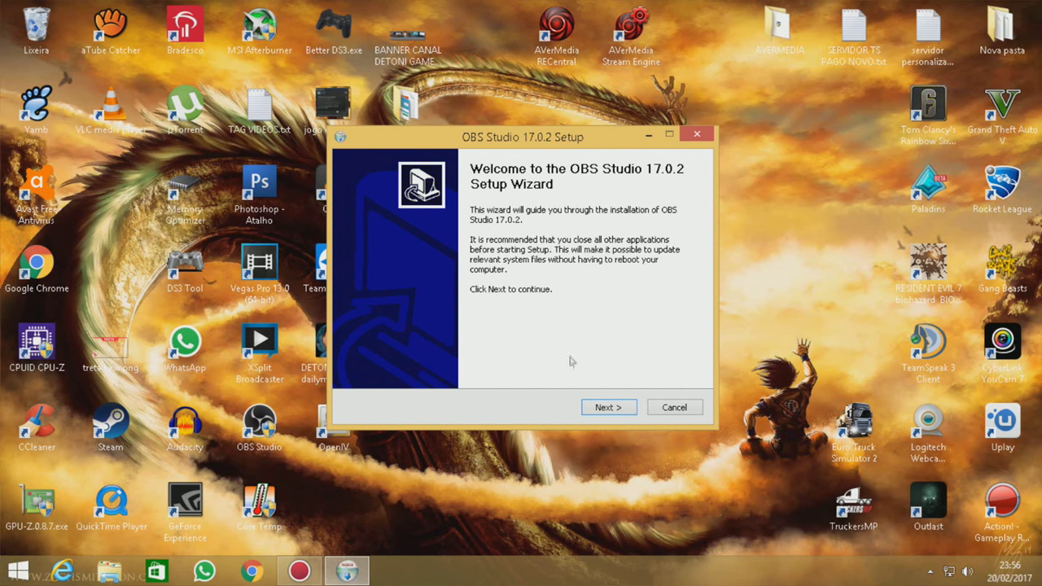
Install OBS Studio 17.0.2 in D:\PROGRAMAS\OBS\obs-studio, accepting the license, and finish setup with the program set to run.
click(620, 412)
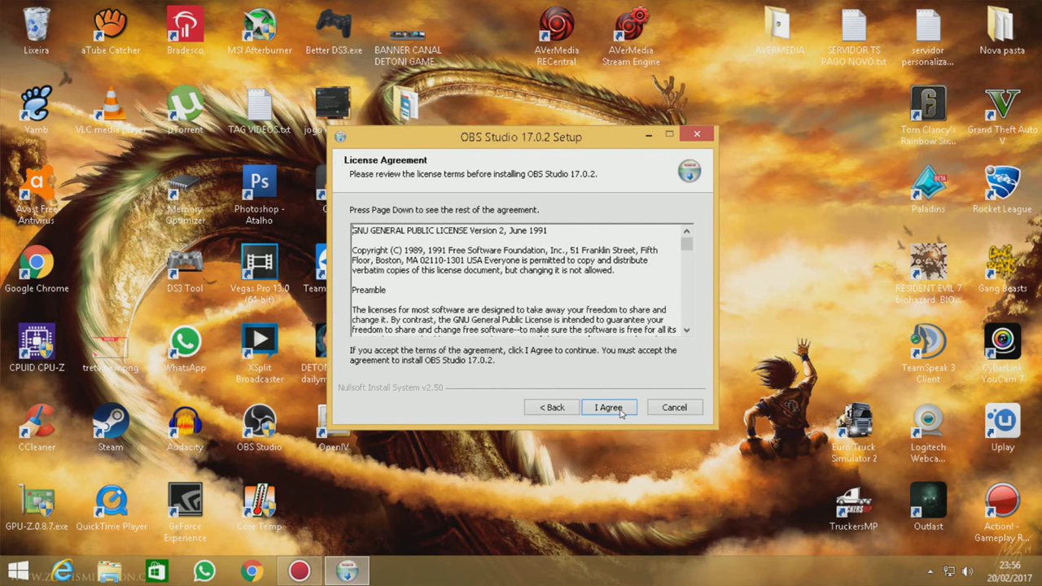
click(620, 412)
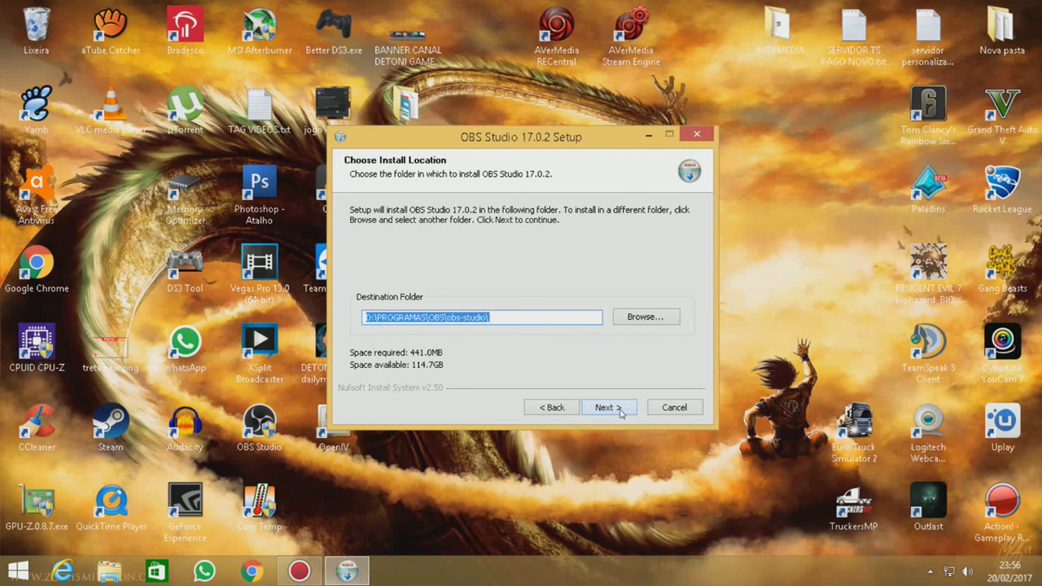
click(620, 413)
click(620, 413)
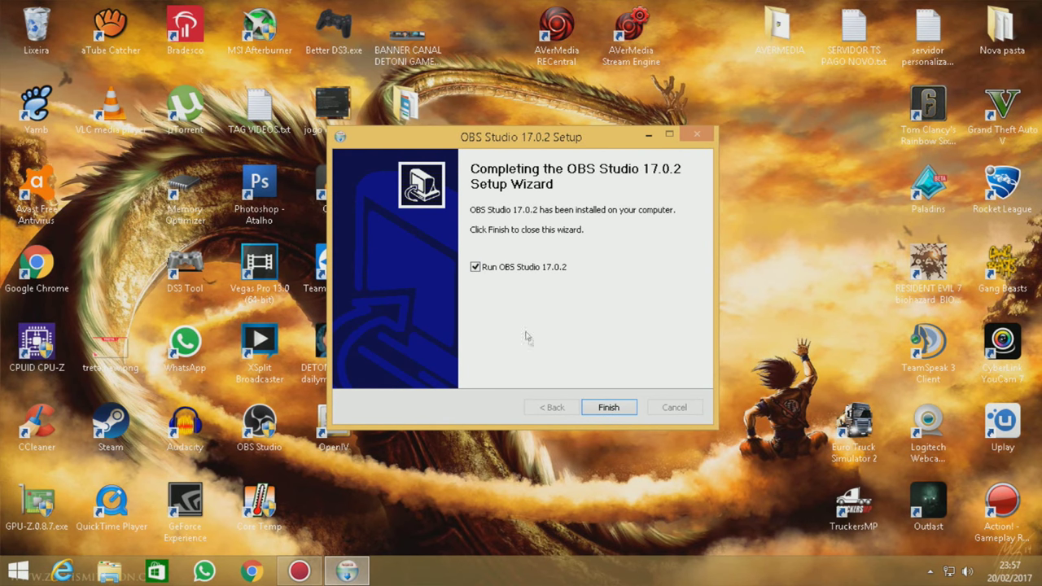
click(622, 407)
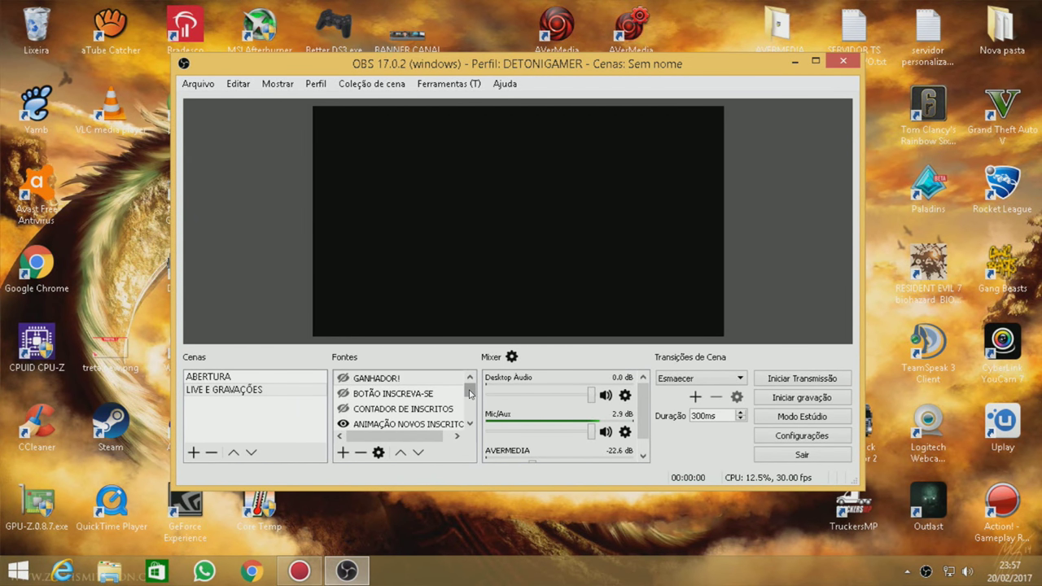
Select LGPLite Stream Engine as the device in the AVERMEDIA source's properties and apply the settings.
scroll(370, 411, down, 2)
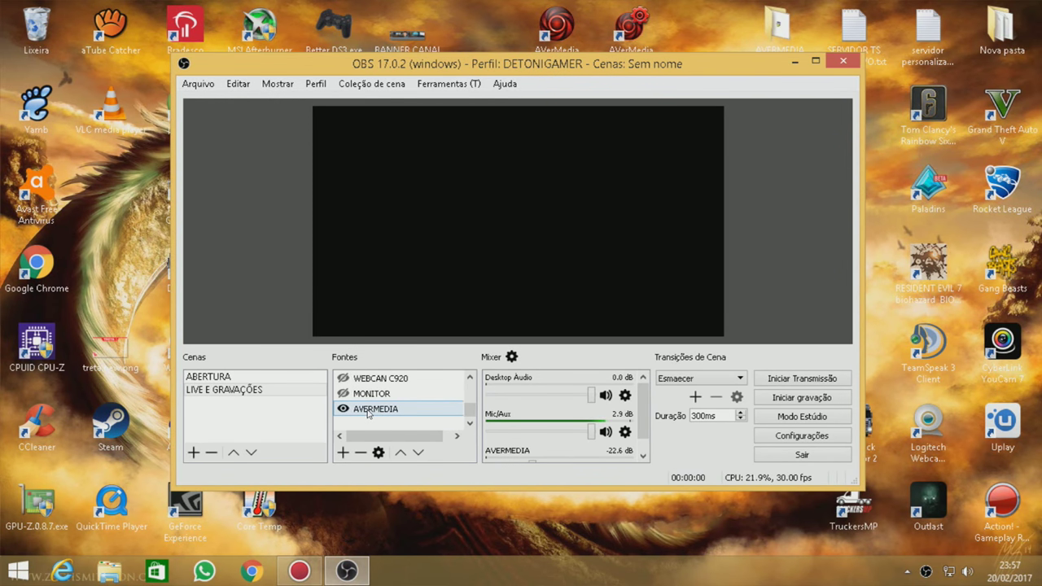
right_click(365, 411)
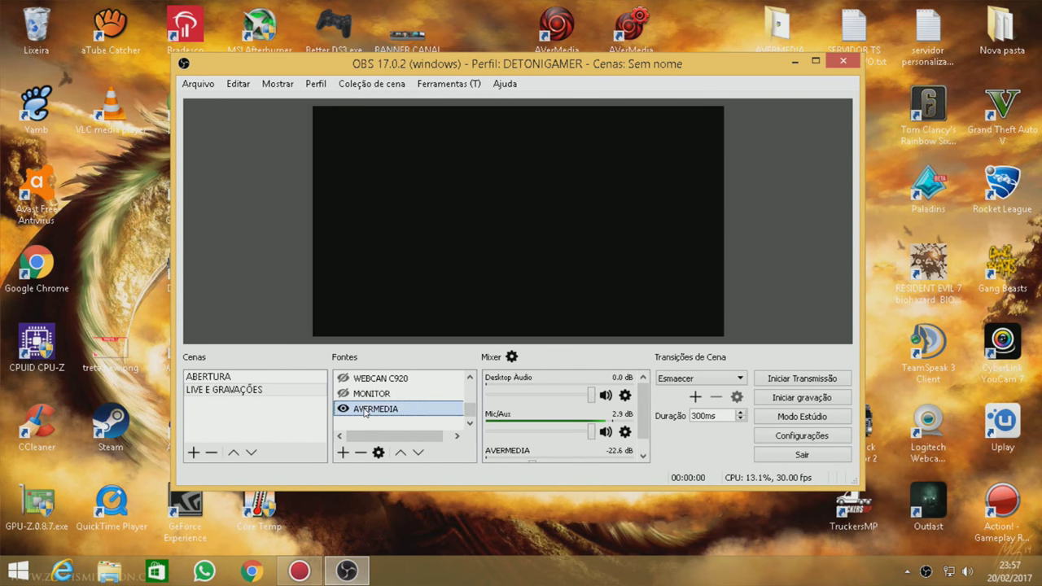
click(392, 400)
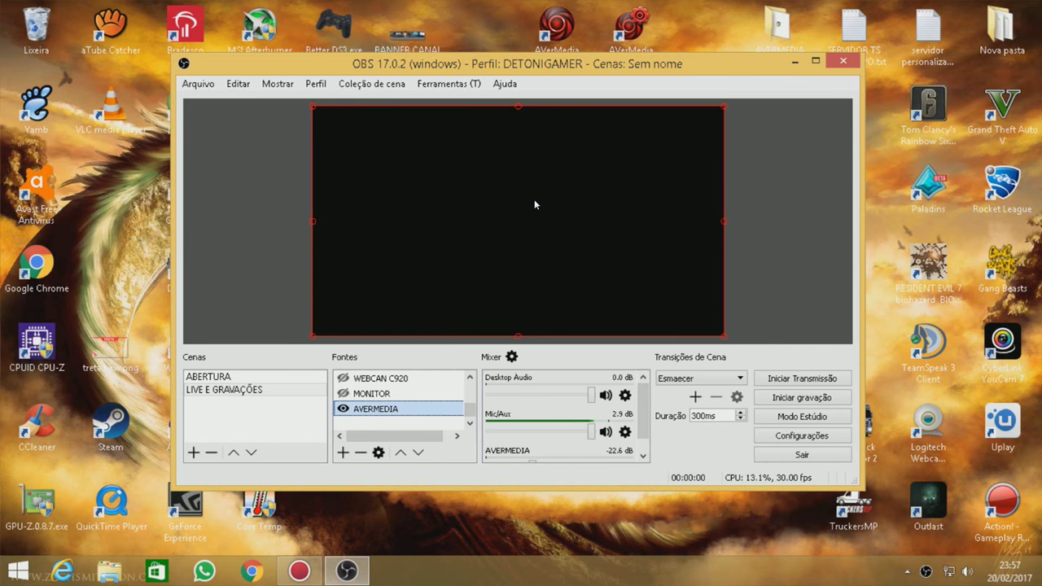
double_click(434, 323)
click(435, 323)
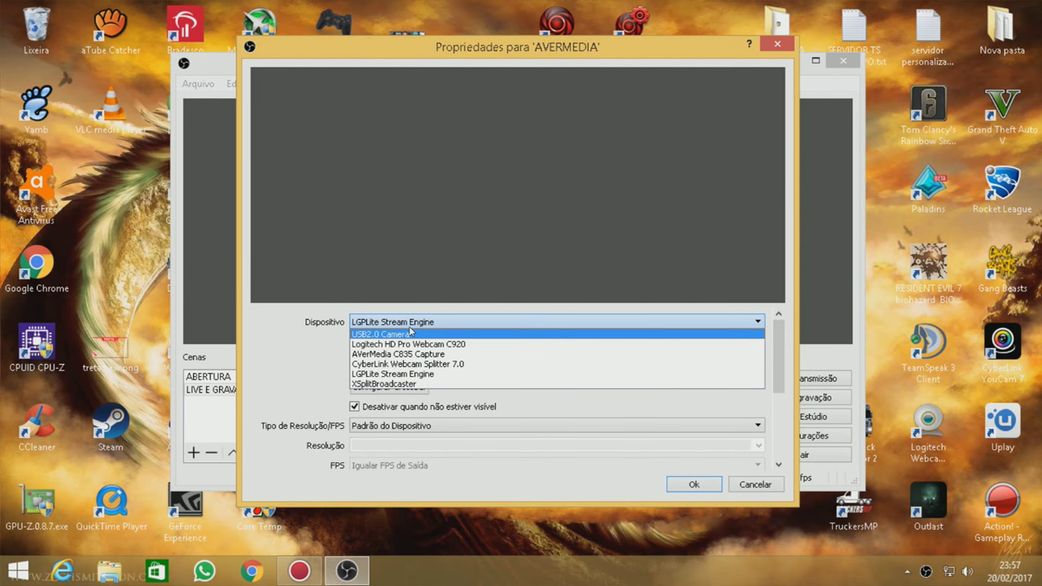
click(398, 374)
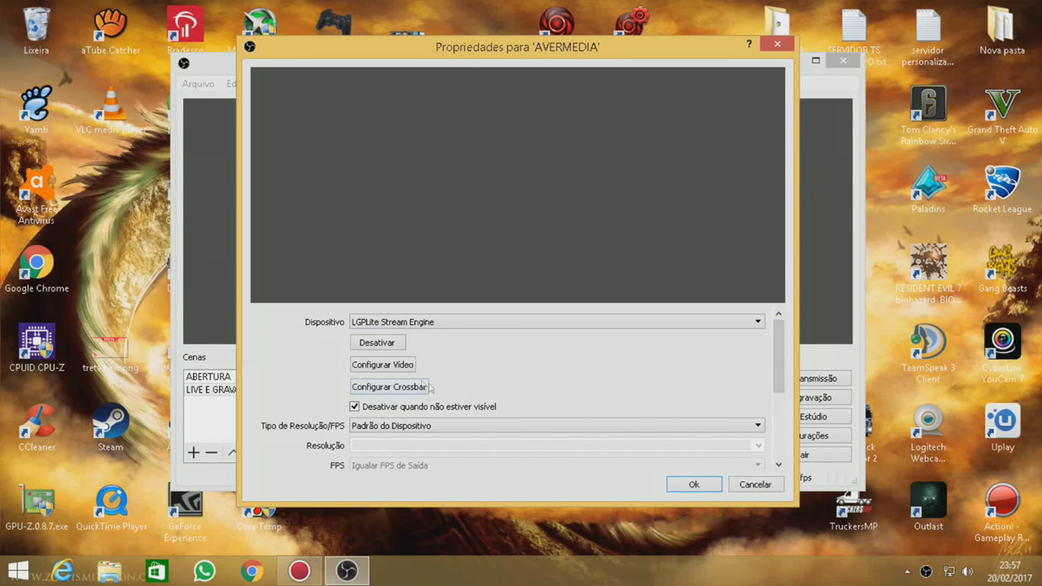
click(690, 484)
Switch to the ABERTURA scene and back to LIVE E GRAVAÇÕES, bringing the AVERMEDIA source into view in its source list.
click(208, 378)
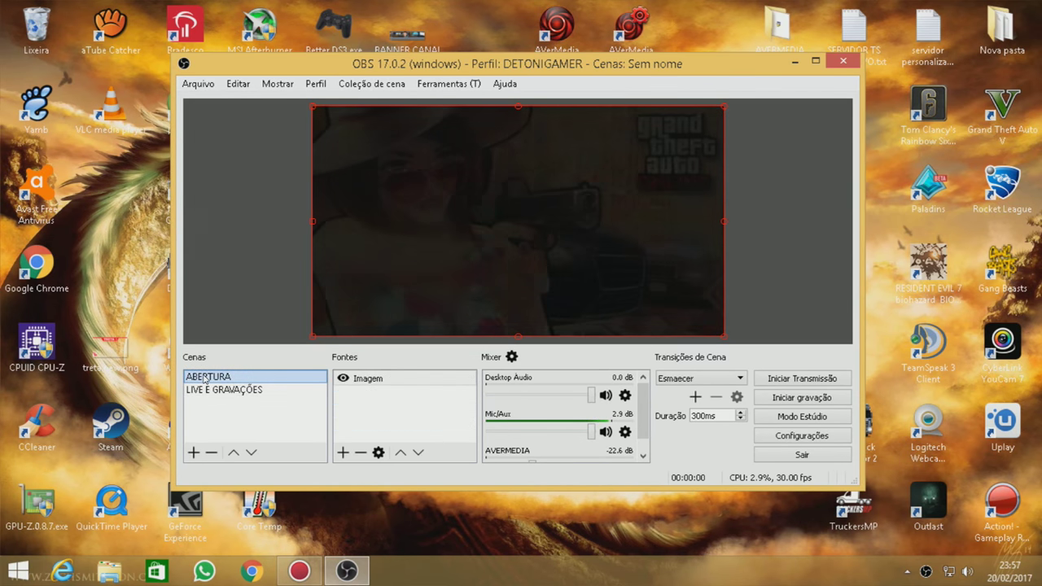
click(213, 390)
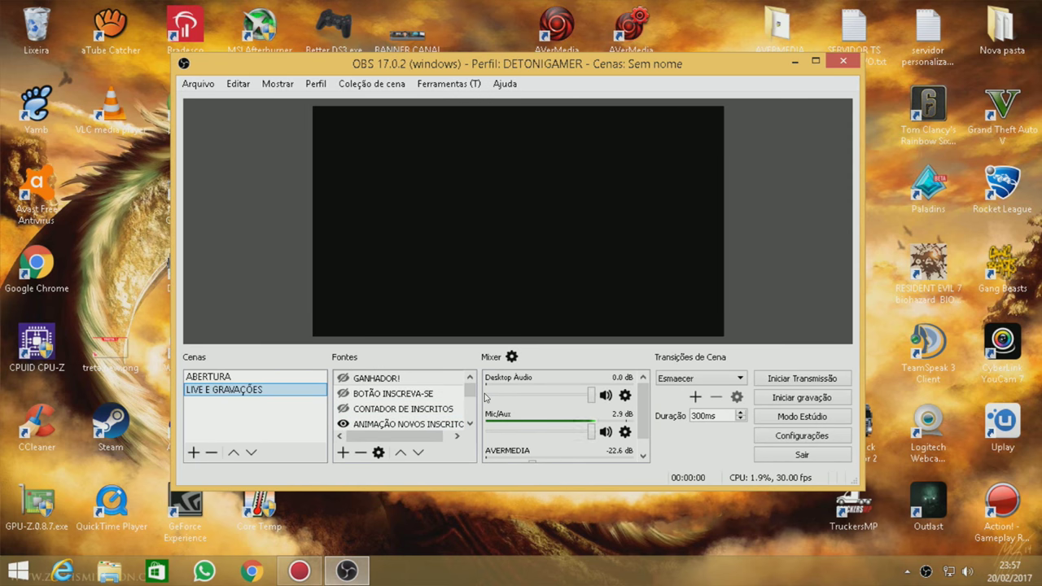
drag(470, 394, 468, 421)
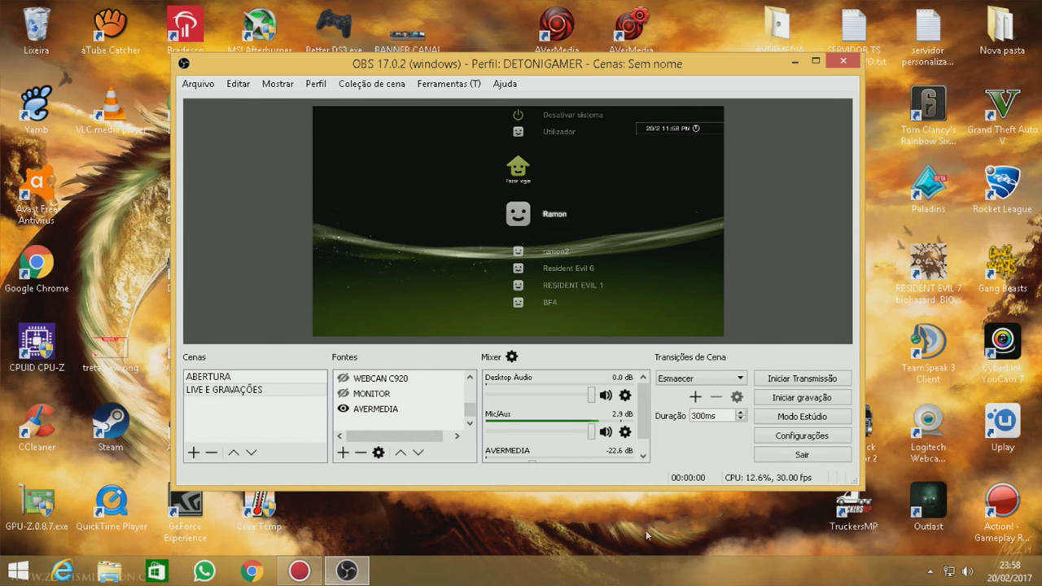
Check the available devices in the AVERMEDIA source's properties and close the dialog without changing the device.
scroll(407, 403, up, 3)
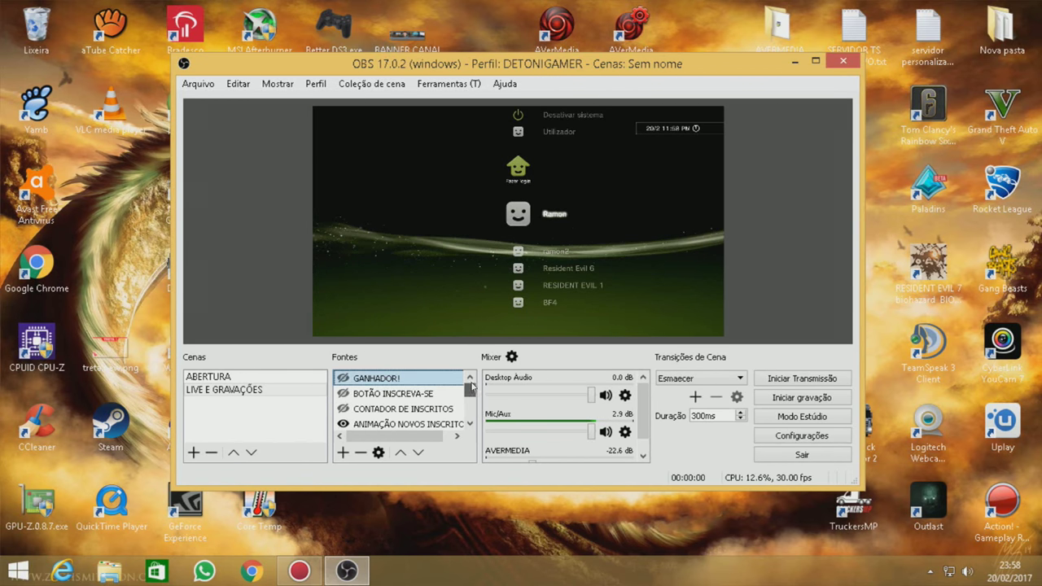
scroll(440, 398, down, 3)
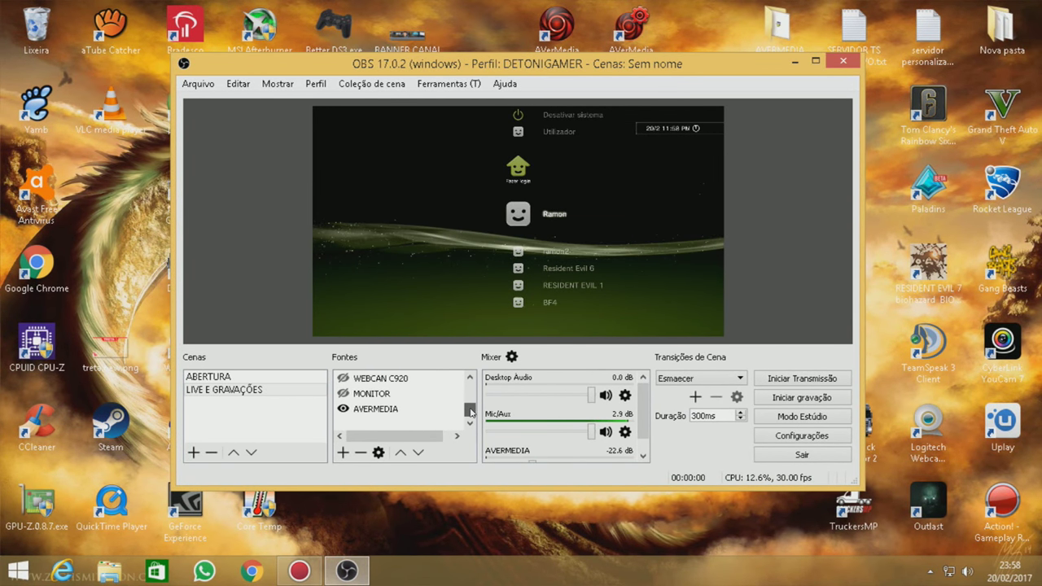
right_click(389, 409)
click(415, 409)
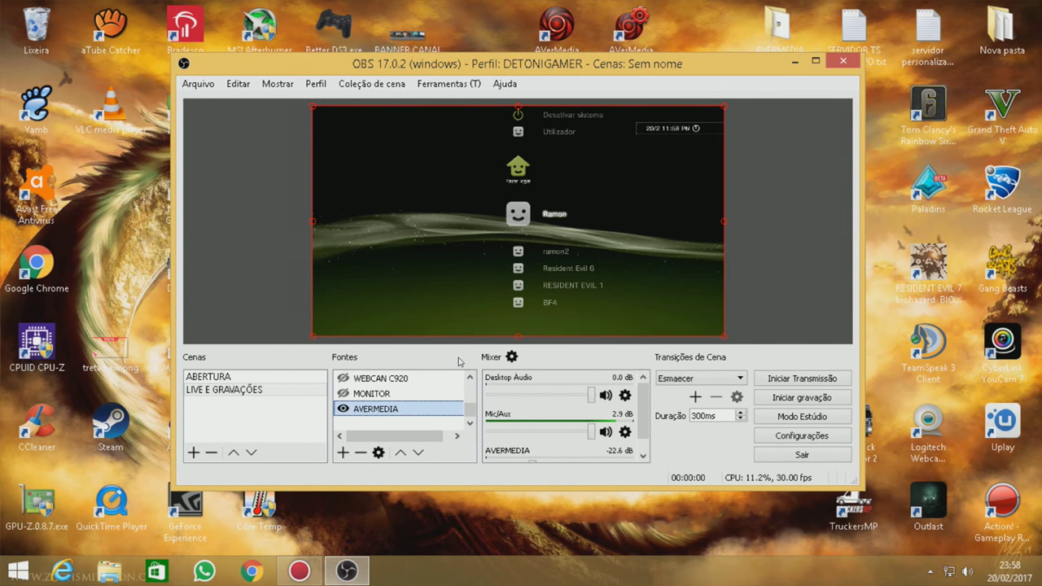
click(489, 323)
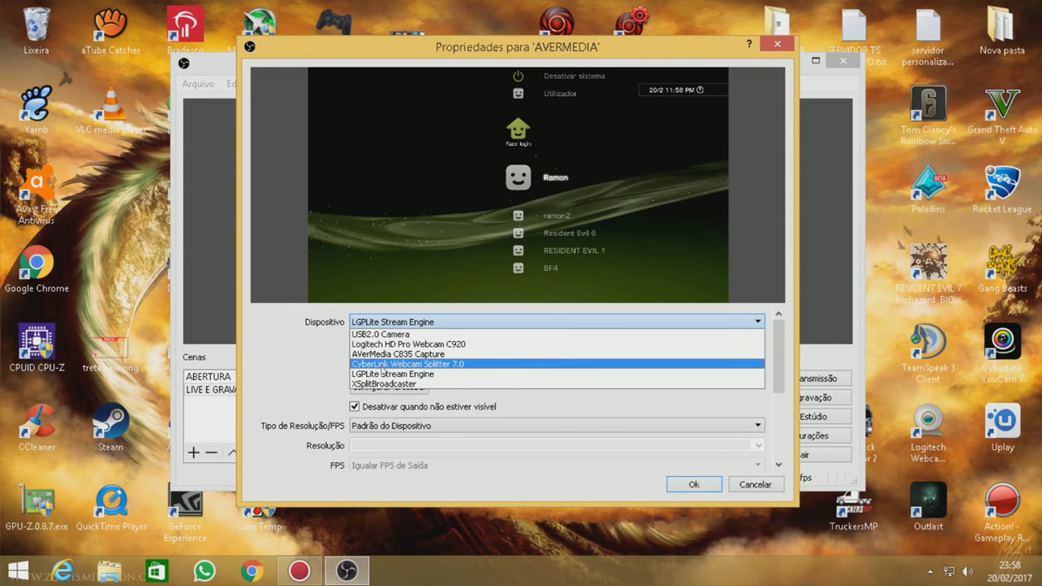
click(316, 375)
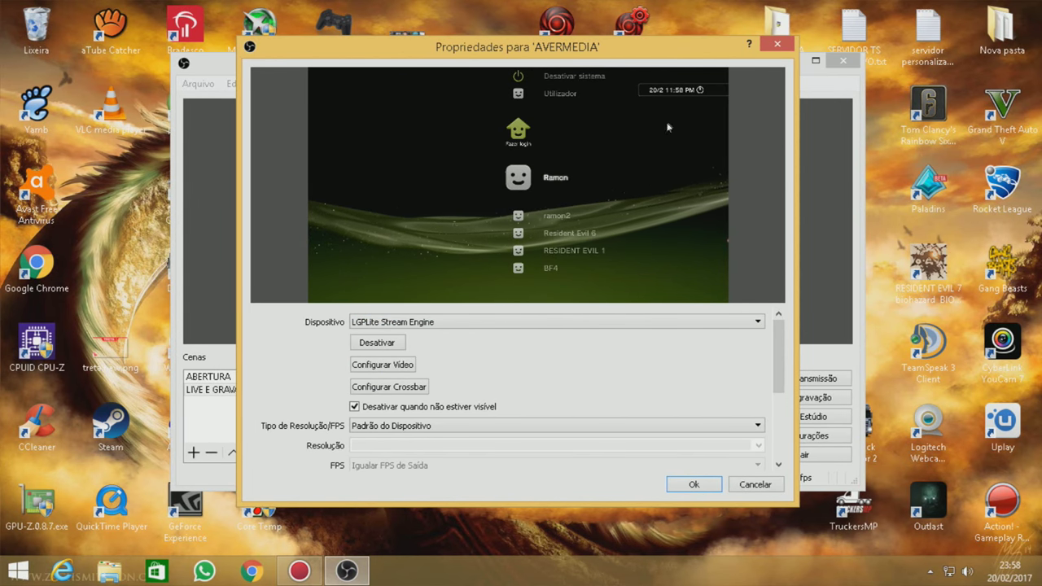
click(778, 44)
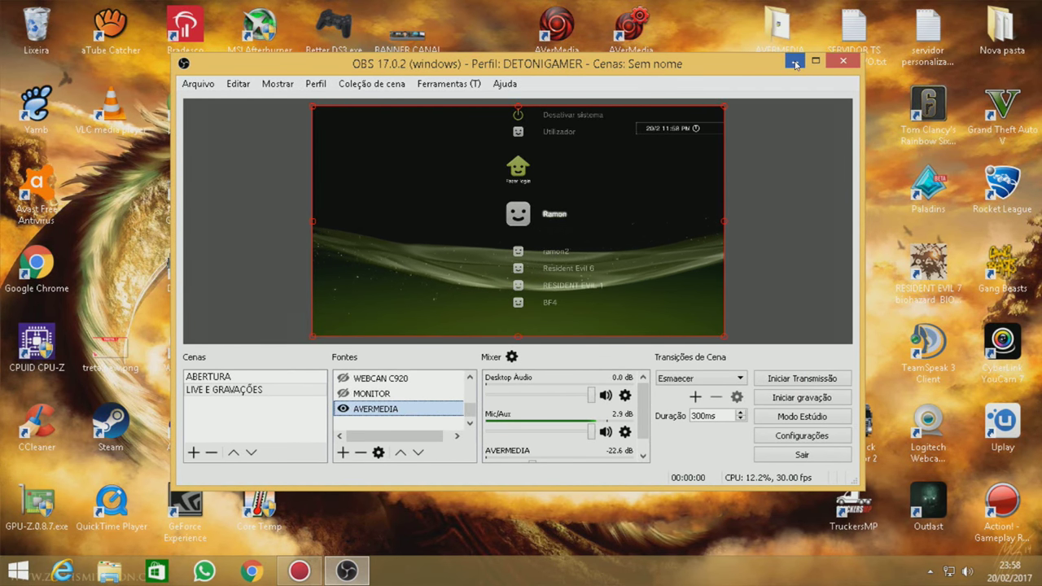